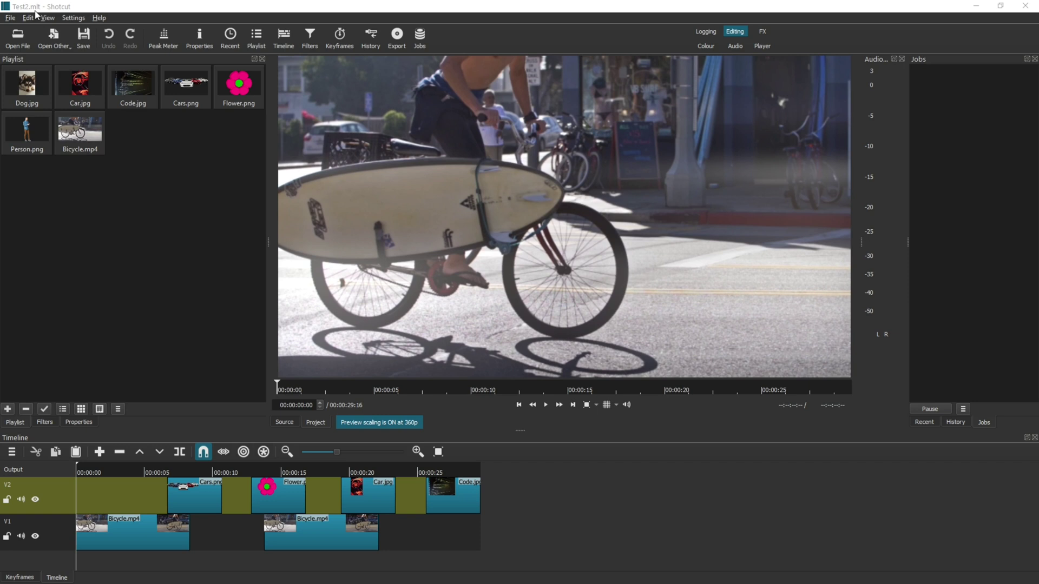
- Pick the Stock YouTube preset (H.264/AAC MP4) in Shotcut's Export panel
{"action": "left_click", "coordinate": [398, 34]}
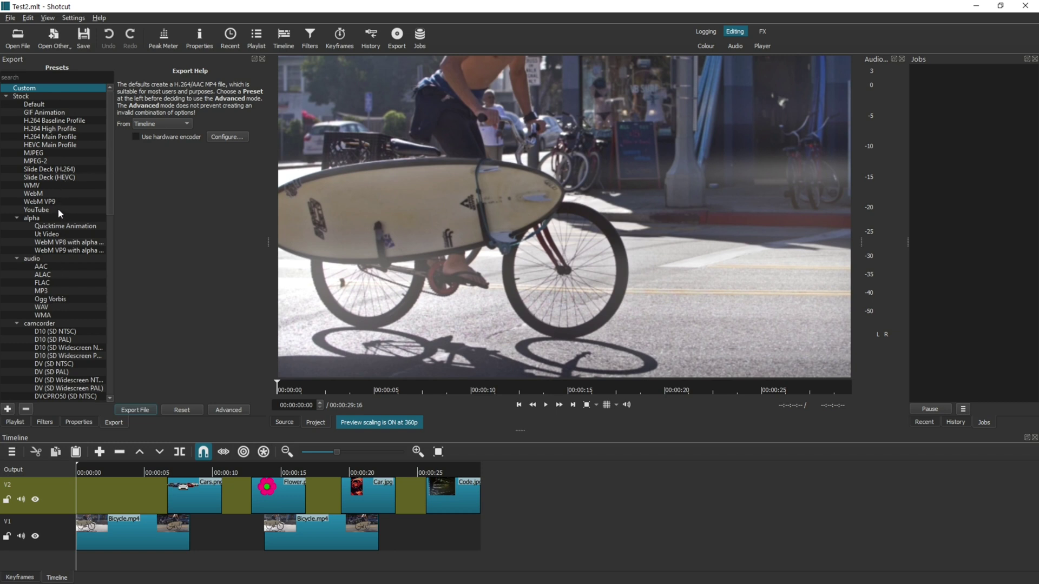
{"action": "left_click", "coordinate": [41, 213]}
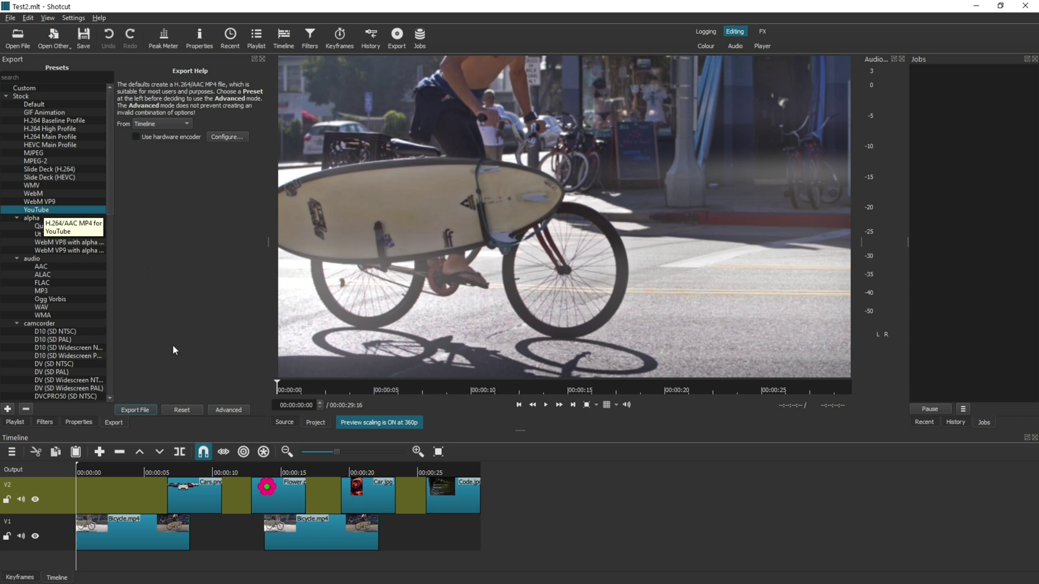
- Review the YouTube preset's advanced settings: mp4, 1920x1080, 16:9, 25 fps progressive
{"action": "left_click", "coordinate": [232, 410]}
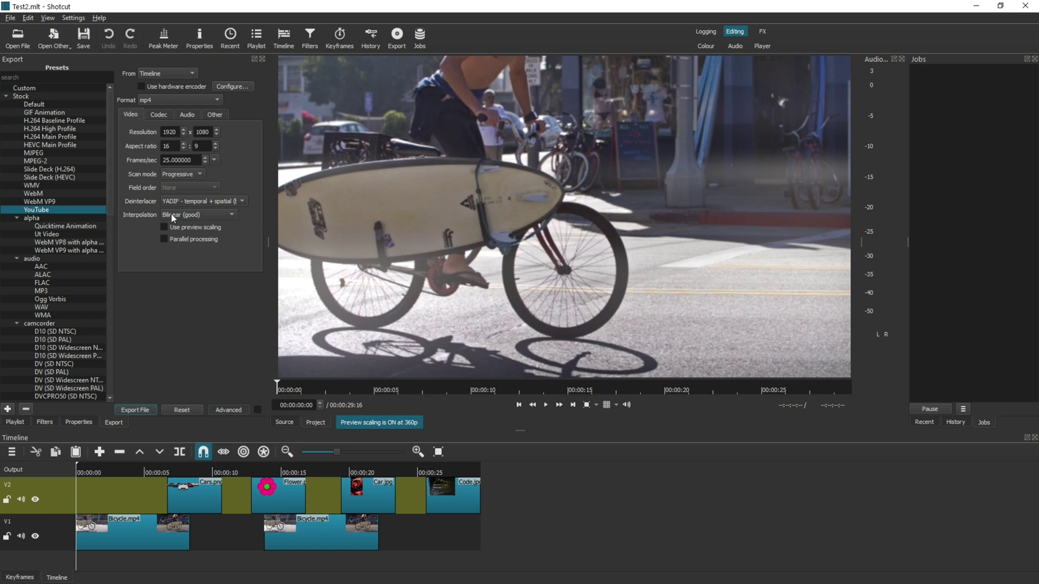
- Export the timeline as Test2.mp4 in Videos\Test and wait for the job to finish
{"action": "left_click", "coordinate": [134, 410]}
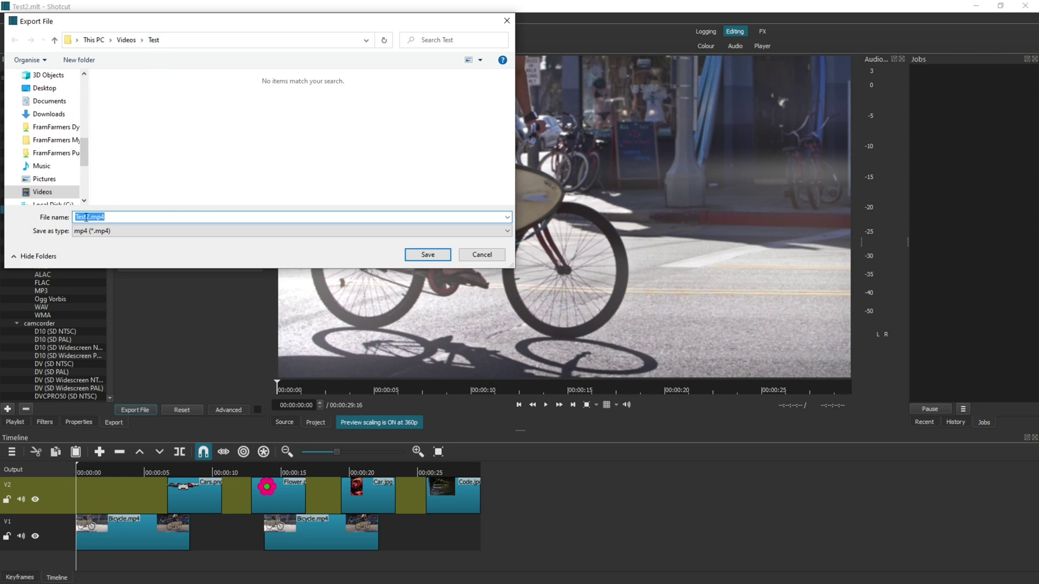
{"action": "left_click", "coordinate": [427, 255]}
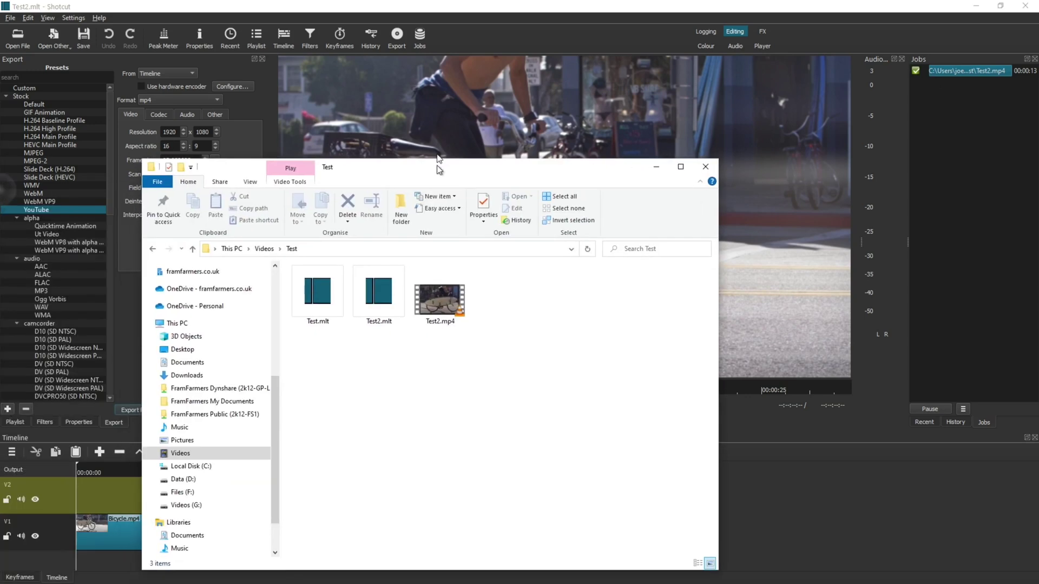
- Check Test.mlt, Test2.mlt and the 21.3 MB Test2.mp4 in the Test folder
{"action": "left_click_drag", "start_coordinate": [437, 165], "coordinate": [468, 87]}
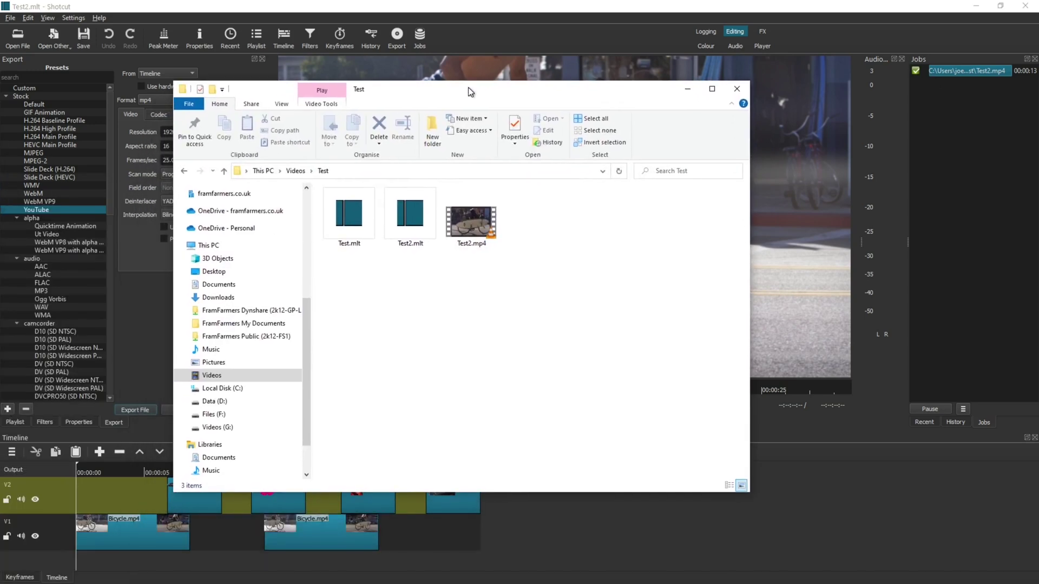
{"action": "left_click", "coordinate": [356, 218]}
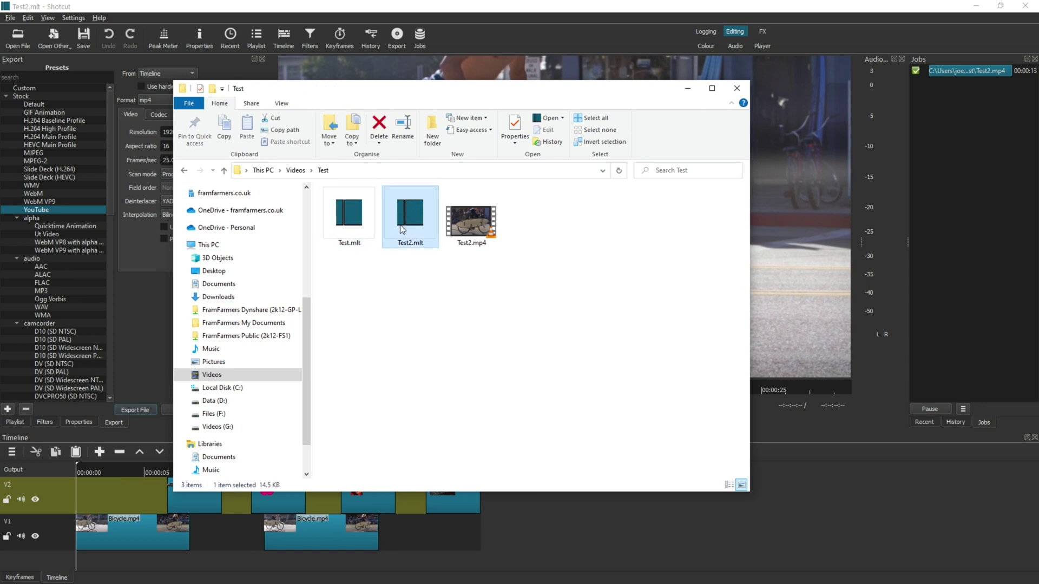
{"action": "left_click", "coordinate": [412, 227]}
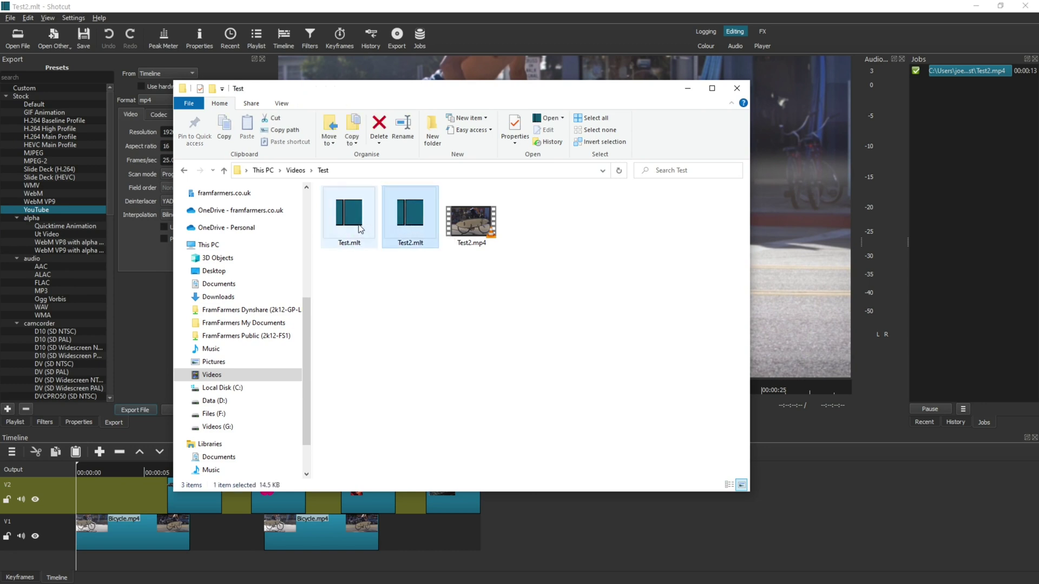
{"action": "left_click", "coordinate": [377, 292]}
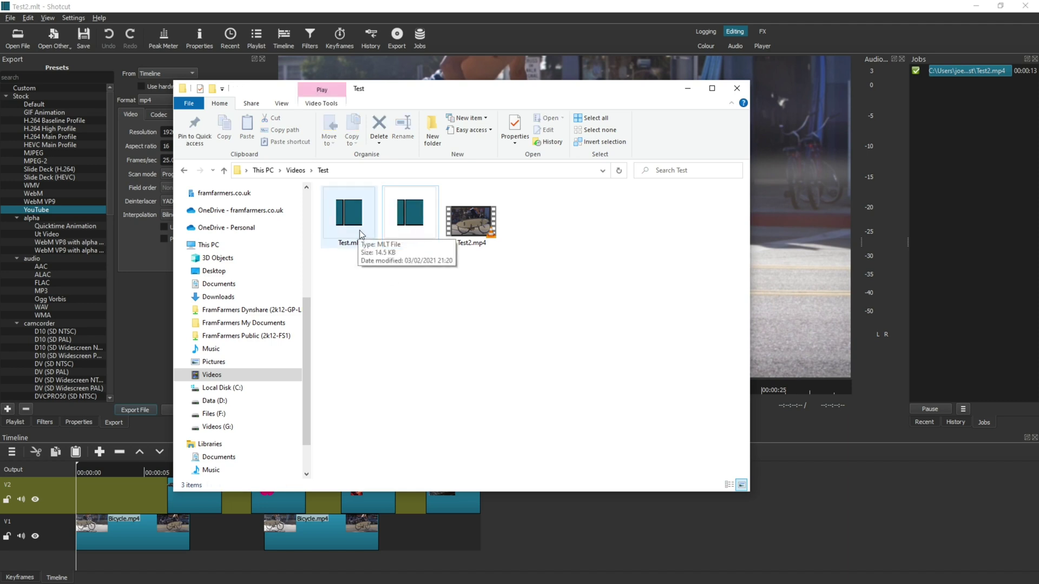
{"action": "left_click", "coordinate": [465, 248]}
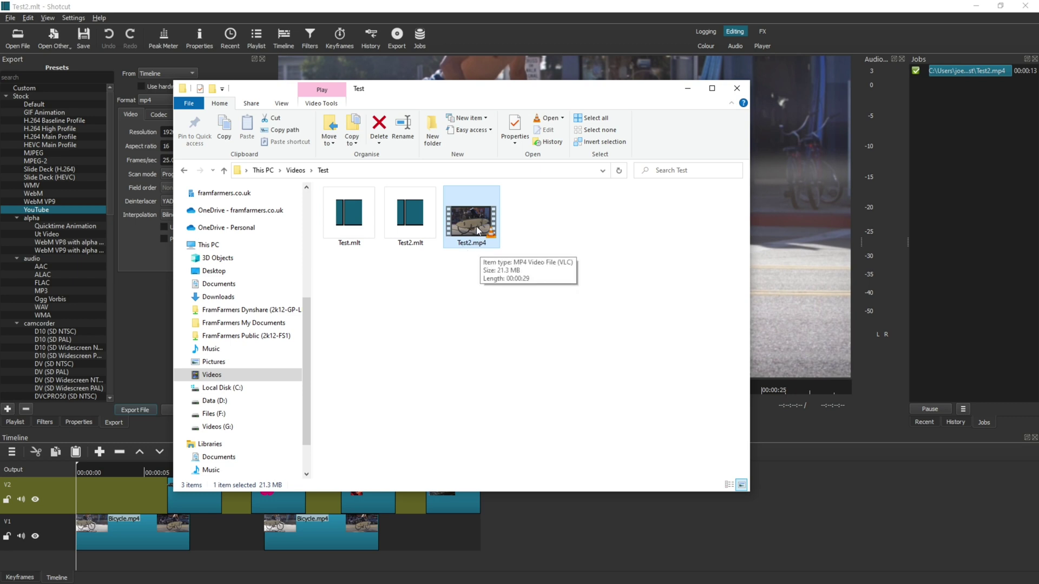
{"action": "double_click", "coordinate": [476, 227]}
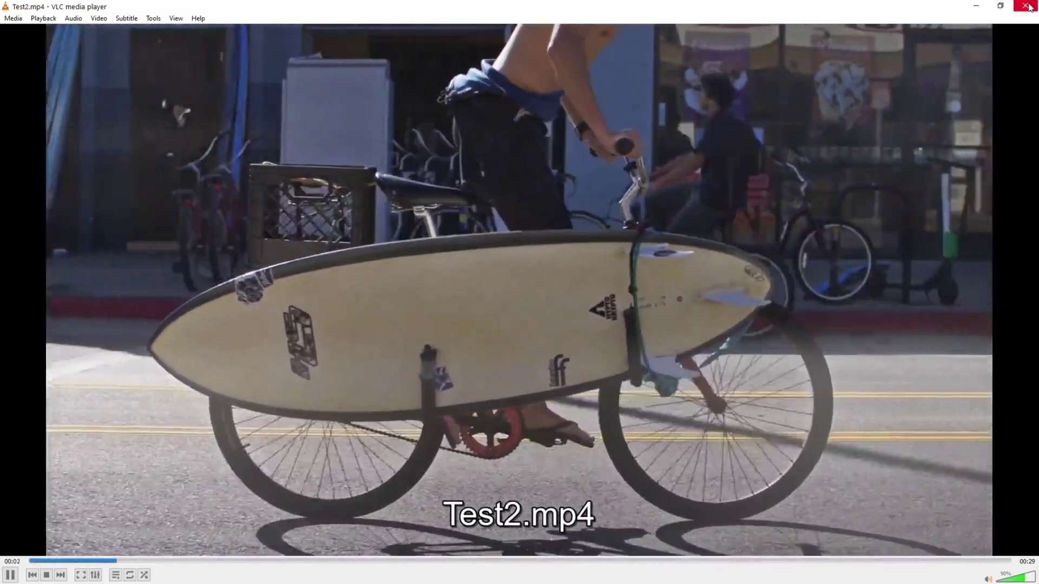
{"action": "left_click", "coordinate": [1028, 7]}
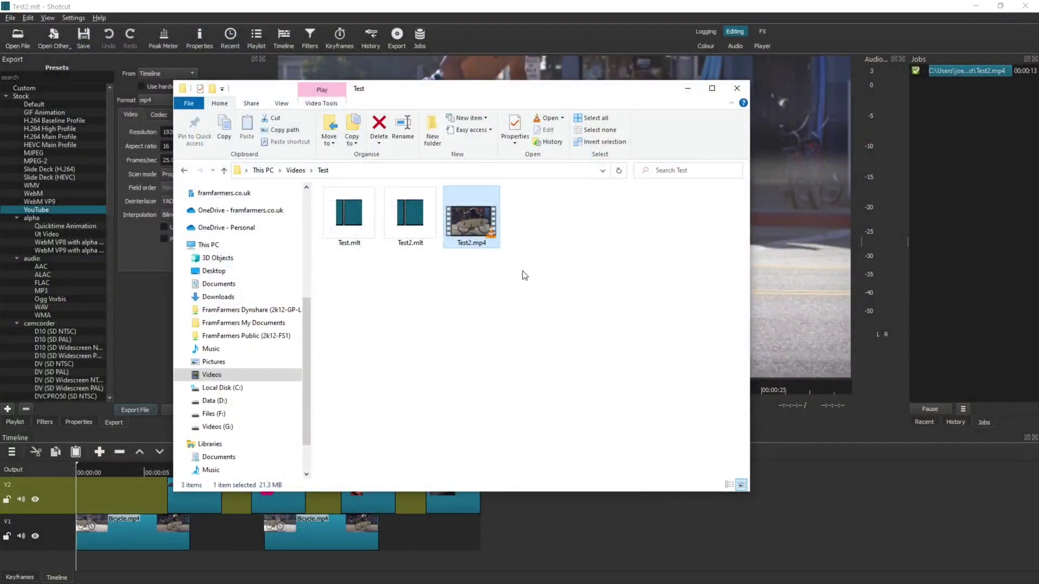